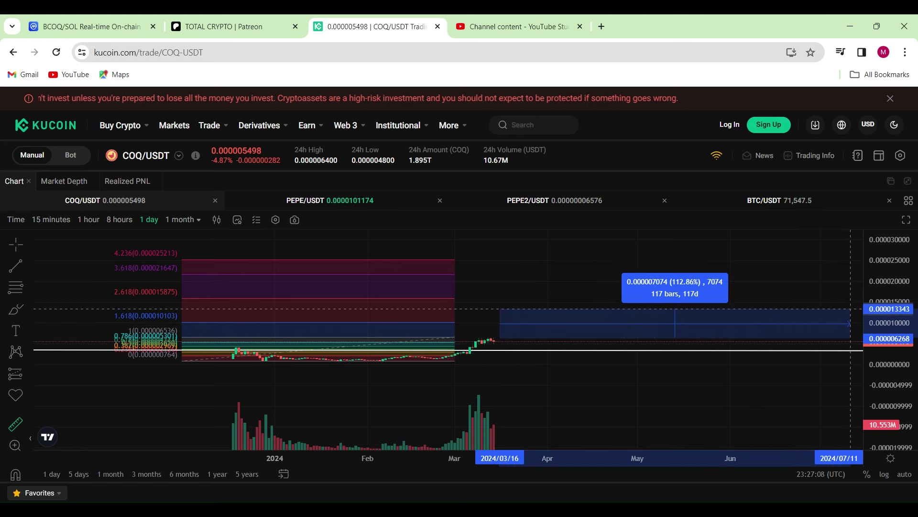
Step: Rescale and zoom the chart to frame the 304.11% range up to the 4.236 Fibonacci level
scroll(886, 297, "up", 5)
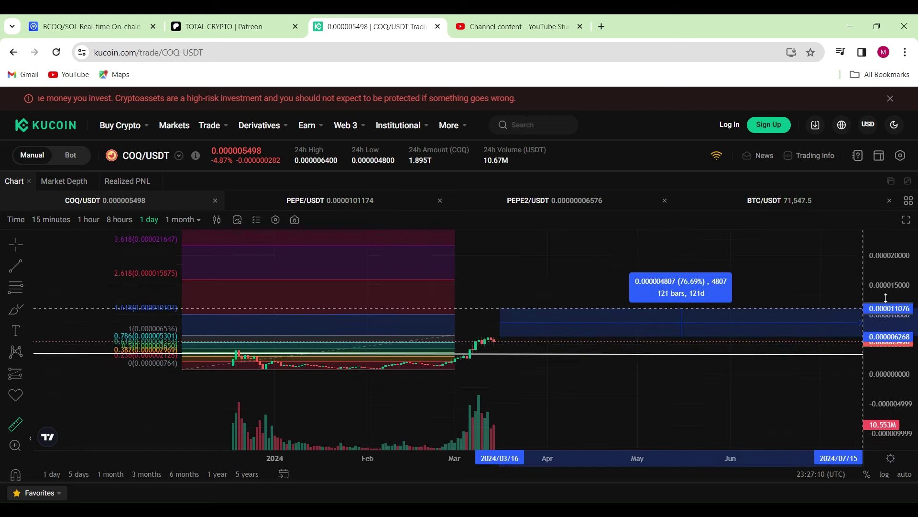
scroll(886, 298, "up", 5)
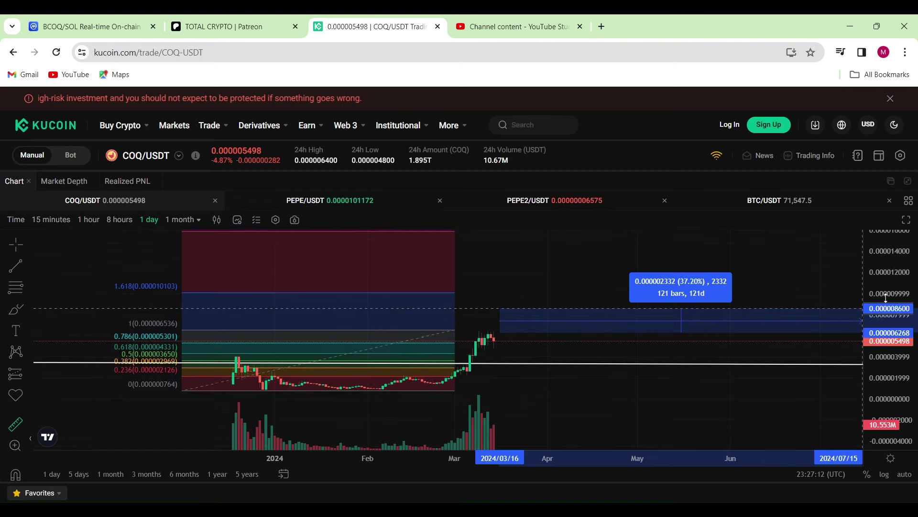
left_click_drag(886, 295, 870, 269)
scroll(870, 269, "down", 5)
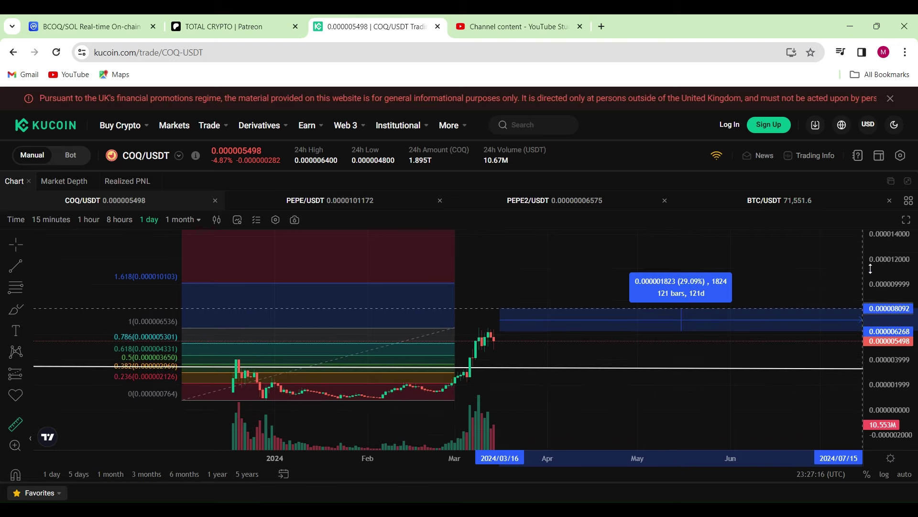
scroll(871, 269, "down", 5)
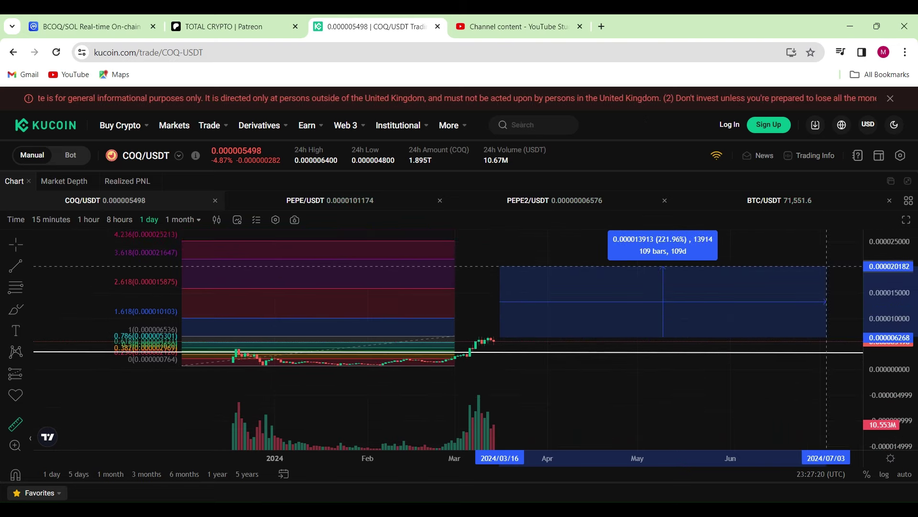
scroll(732, 244, "down", 3)
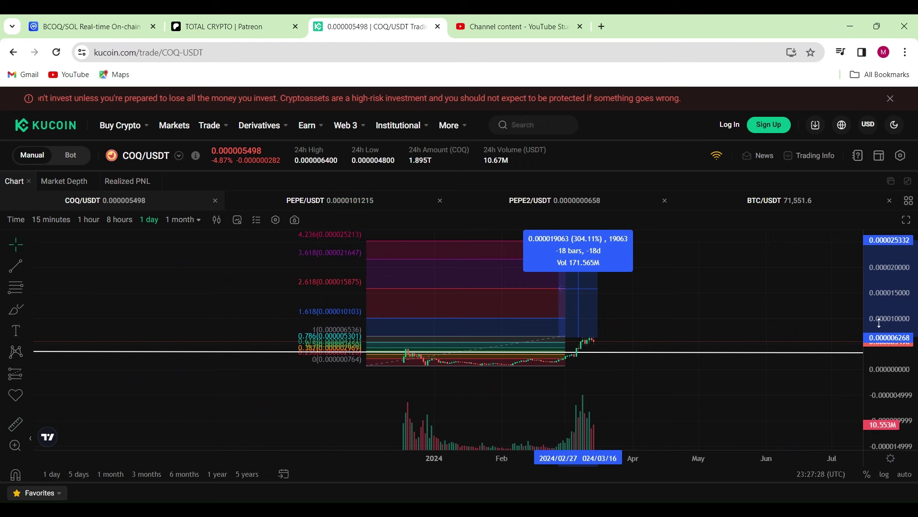
Step: Compress the price scale to about 0.0003, squeezing the Fibonacci levels and candles into a thin band
left_click_drag(881, 267, 877, 289)
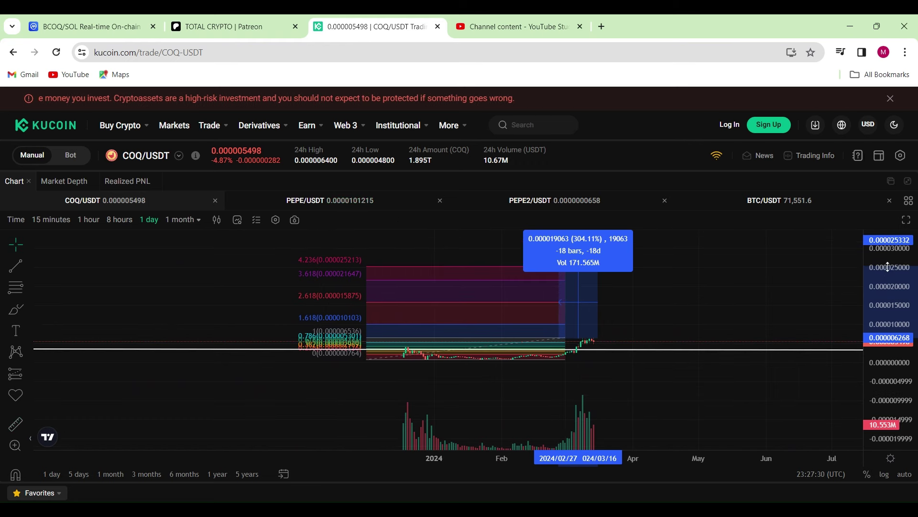
left_click_drag(892, 309, 892, 315)
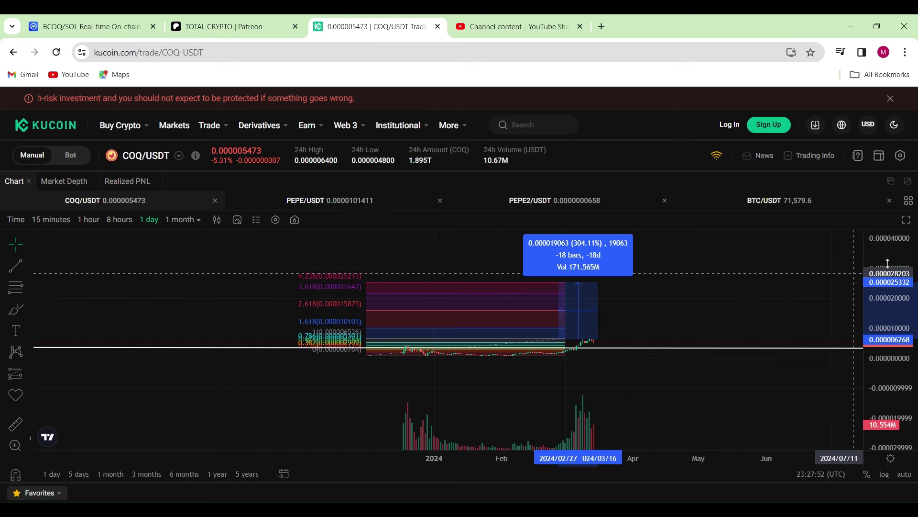
left_click_drag(891, 286, 872, 392)
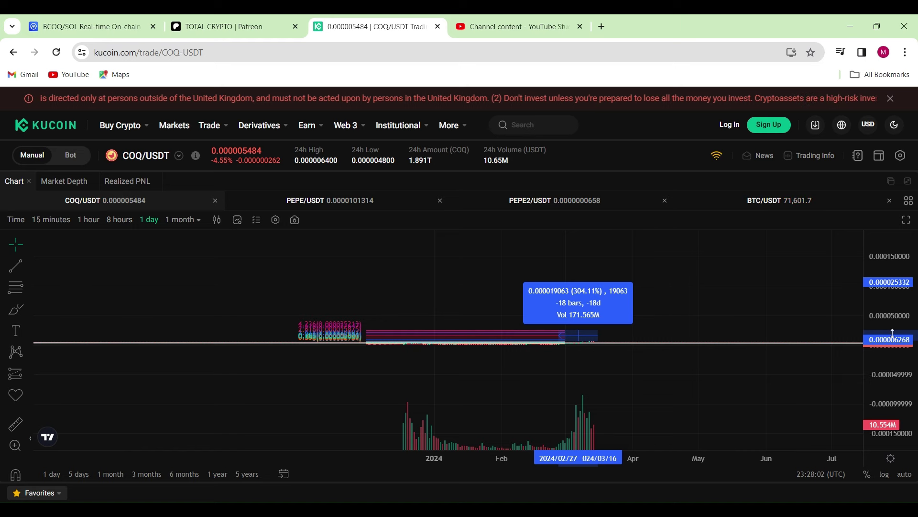
left_click_drag(892, 333, 895, 350)
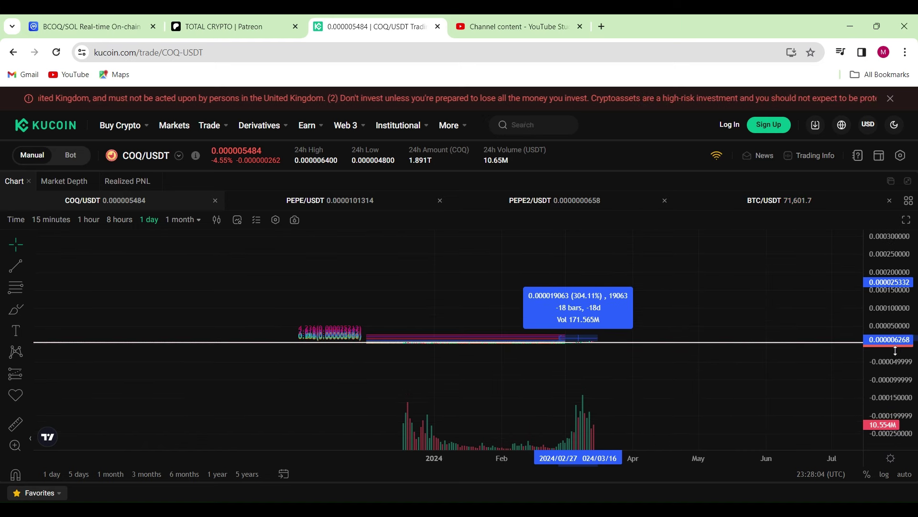
Step: Stretch the price scale and zoom into March so the 0.382–1 Fibonacci levels spread across the view
right_click(896, 342)
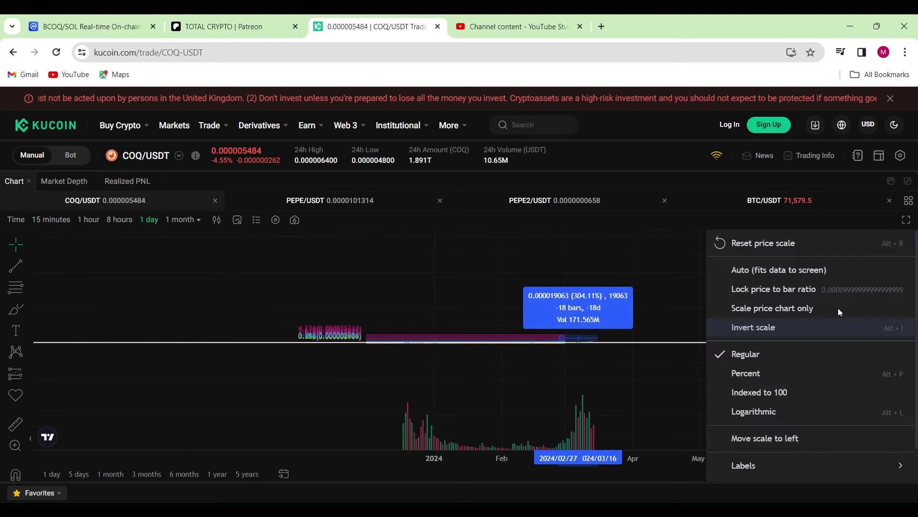
left_click(699, 301)
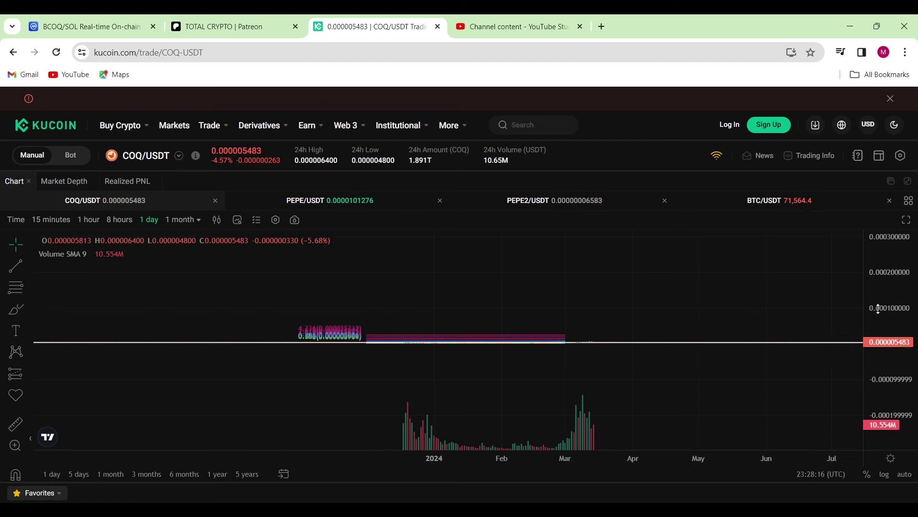
left_click_drag(878, 308, 874, 293)
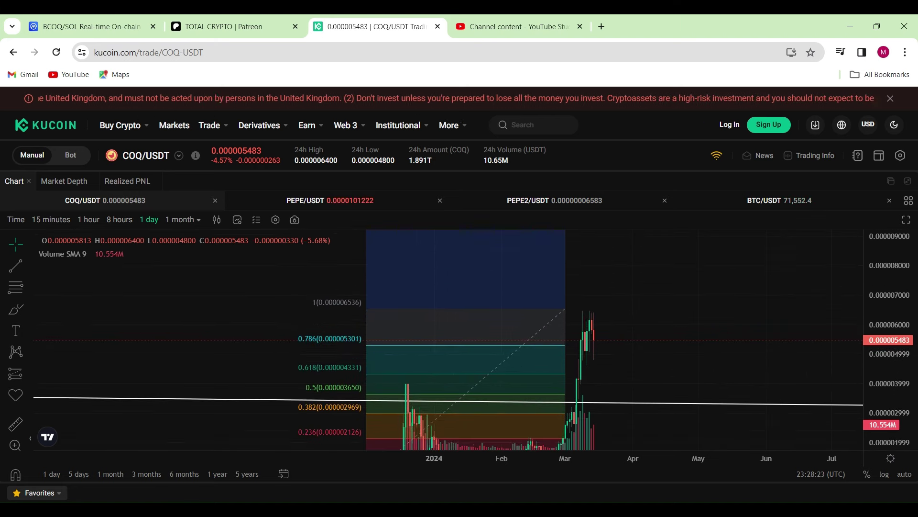
scroll(781, 346, "up", 5)
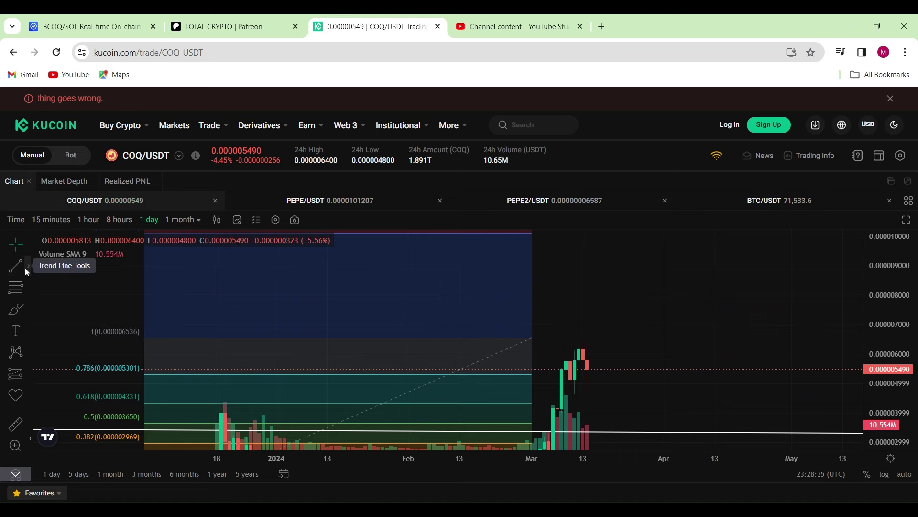
Step: Choose the Arrow drawing tool and anchor its start just right of the latest candles near 2024/03/22
left_click(26, 269)
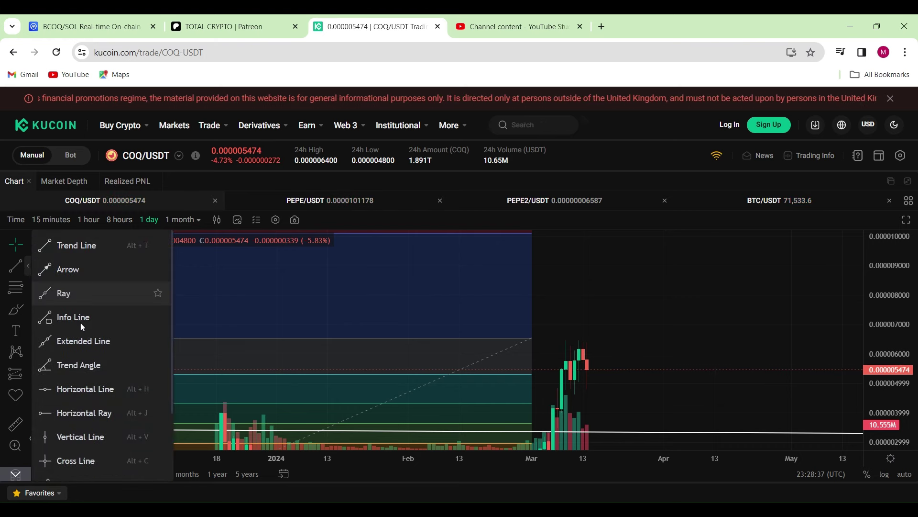
left_click(86, 271)
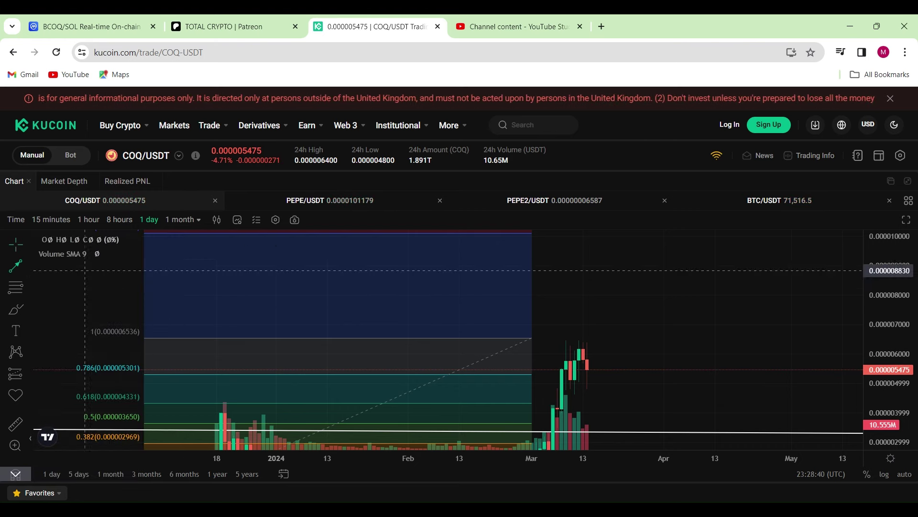
left_click(624, 369)
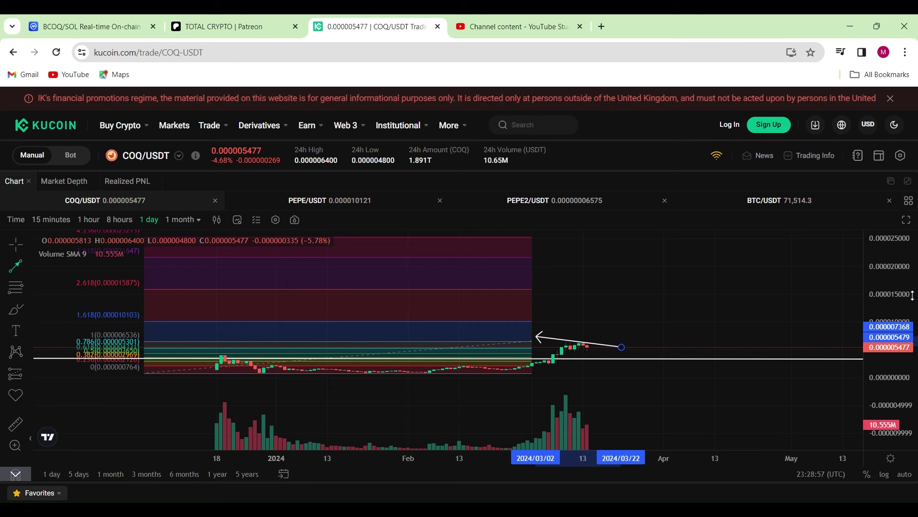
Step: Swing the arrow tip up toward 2024/05/01 while rescaling and zooming in on the March candles
left_click_drag(912, 325, 916, 378)
left_click(792, 293)
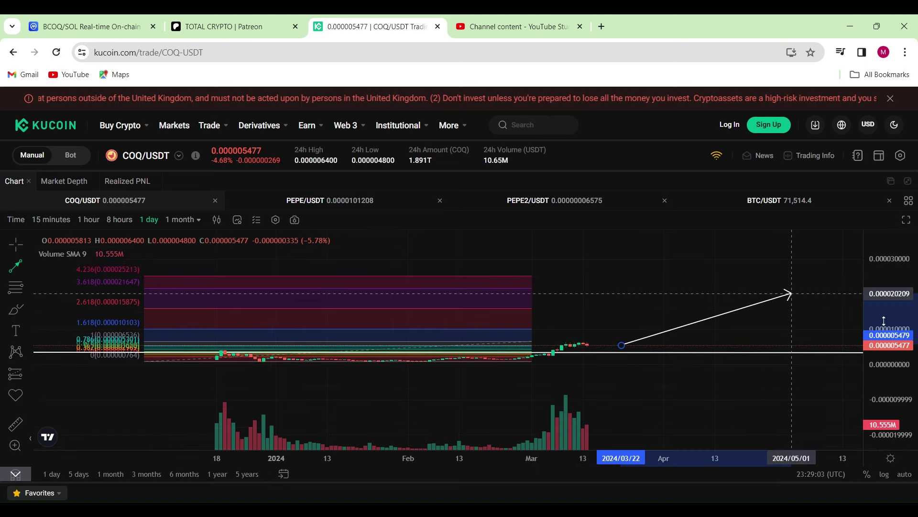
left_click_drag(889, 340, 889, 323)
scroll(889, 323, "up", 5)
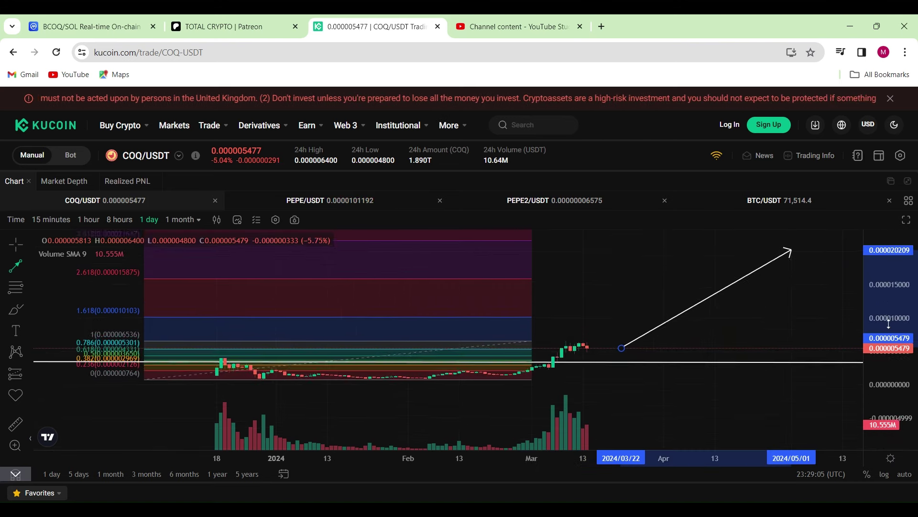
scroll(889, 323, "up", 5)
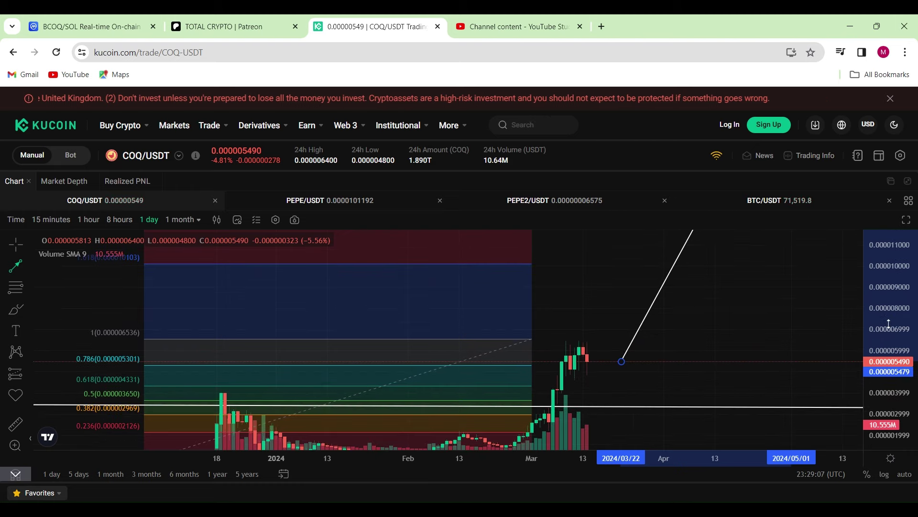
scroll(757, 338, "up", 5)
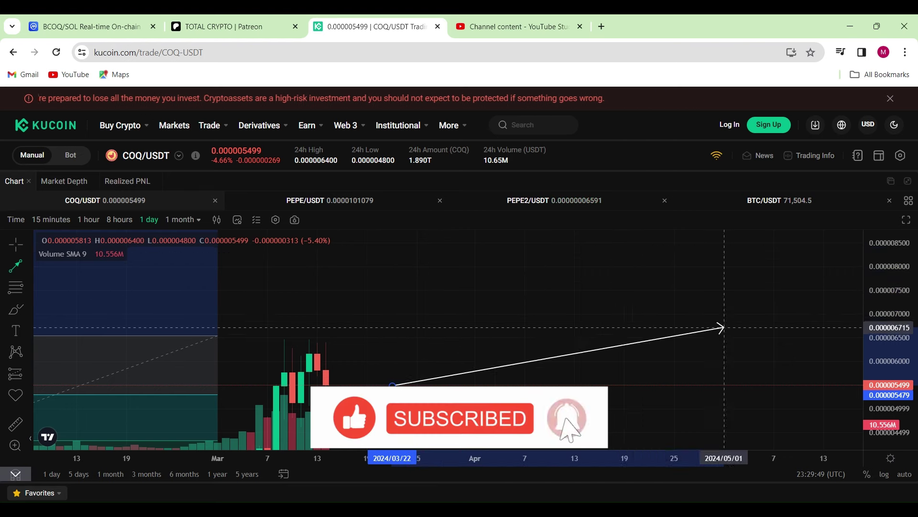
Step: Finish the upward arrow at about 0.0000078 on 2024/04/18, then refit the price scale
left_click(830, 311)
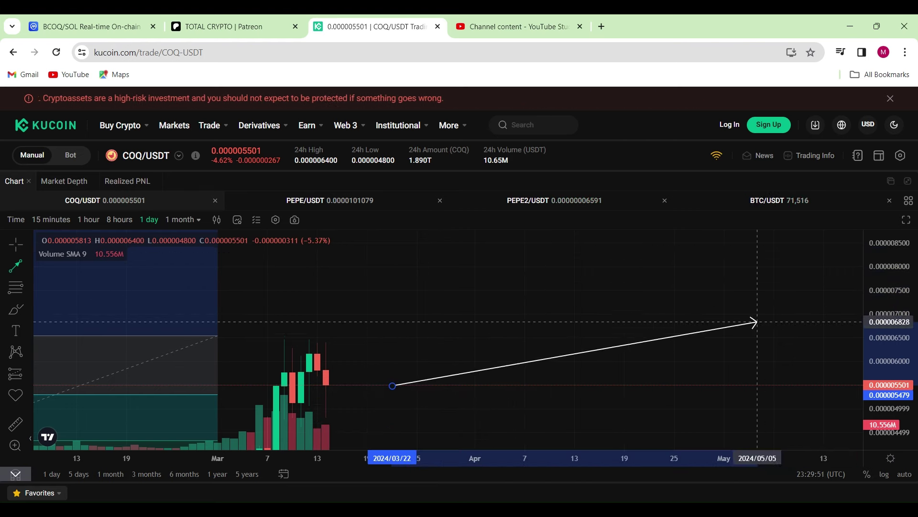
left_click(616, 276)
scroll(842, 272, "down", 4)
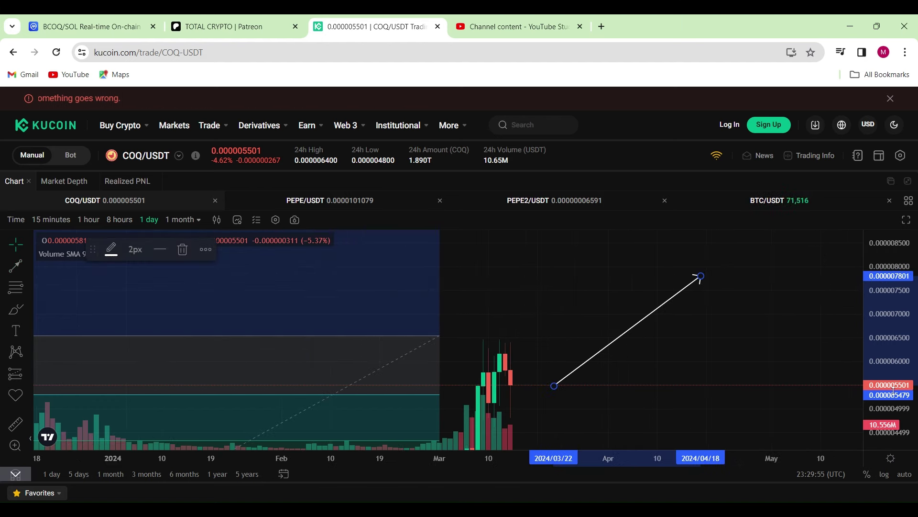
left_click_drag(894, 390, 882, 465)
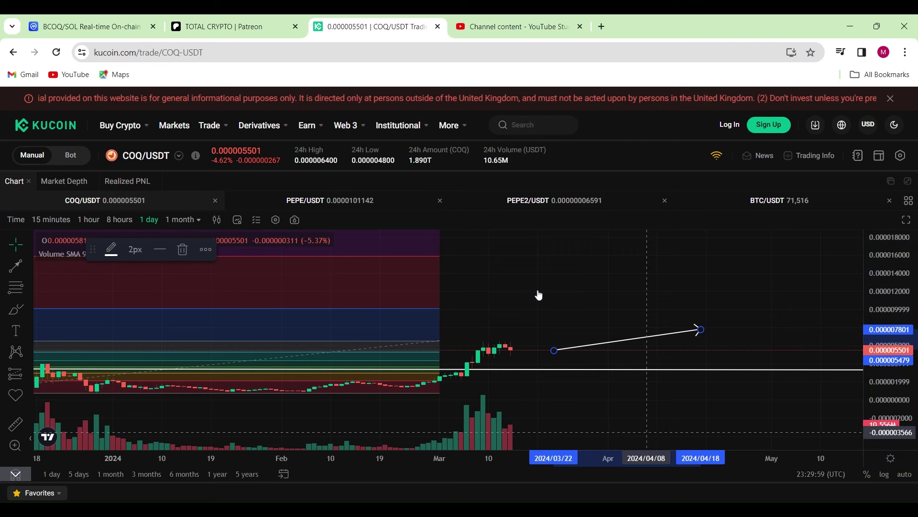
mouse_move(584, 383)
left_mouse_down()
mouse_move(623, 443)
mouse_move(632, 477)
mouse_move(629, 428)
left_mouse_up()
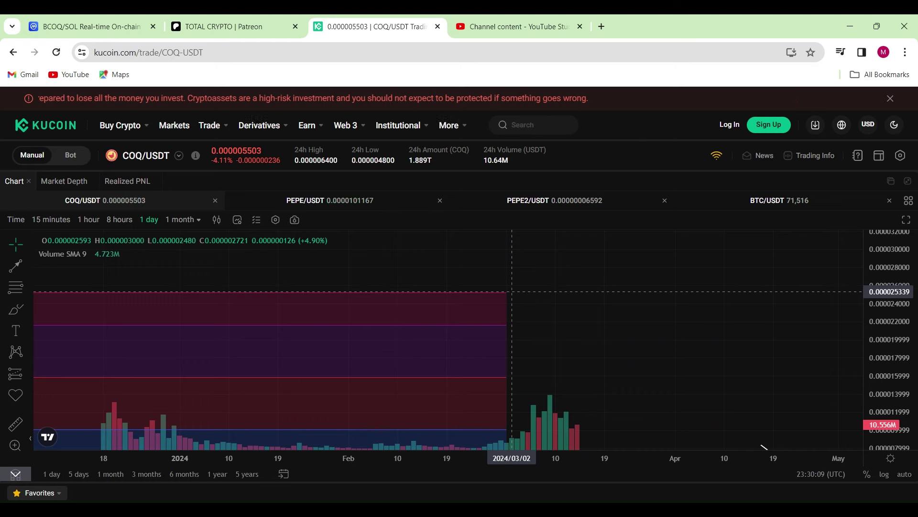
Step: Pan and rescale to show the 1.618, 2.618 and 3.618 extension levels alongside the arrow
left_click_drag(646, 250, 658, 229)
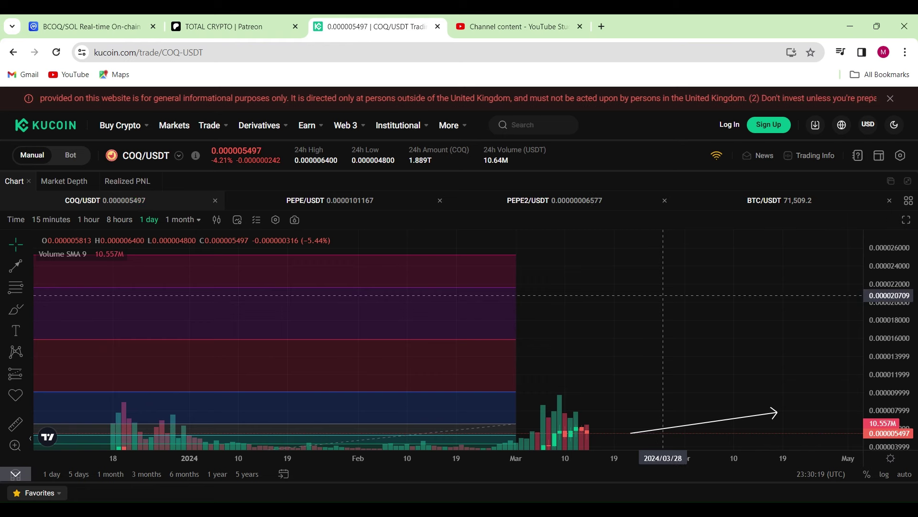
scroll(663, 295, "down", 5)
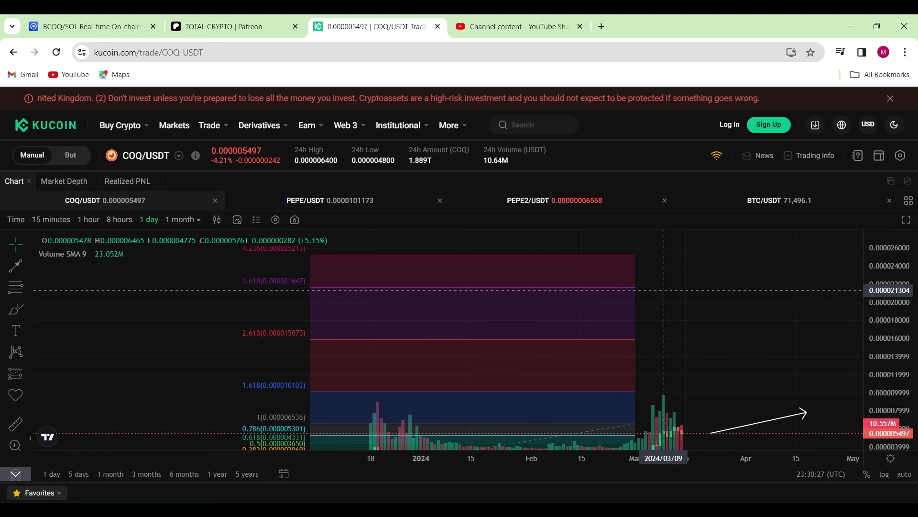
scroll(664, 289, "up", 2)
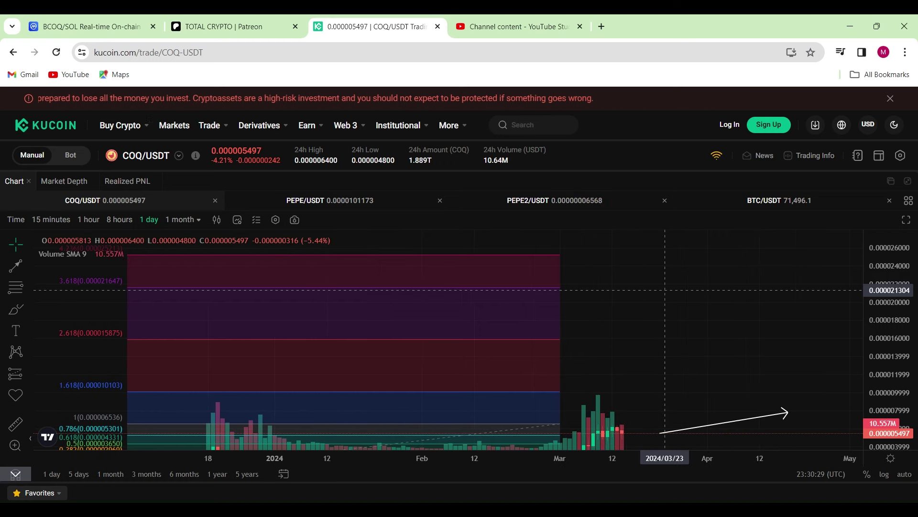
left_click_drag(894, 354, 896, 373)
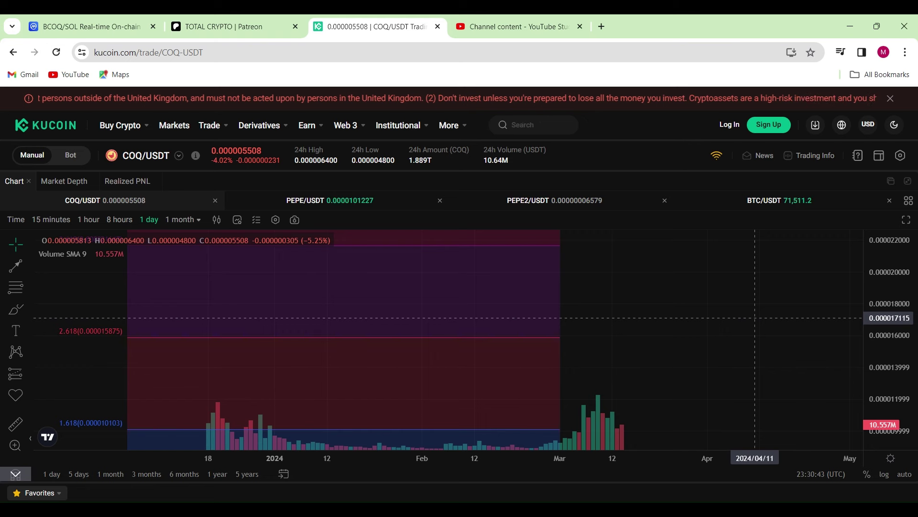
scroll(754, 318, "down", 3)
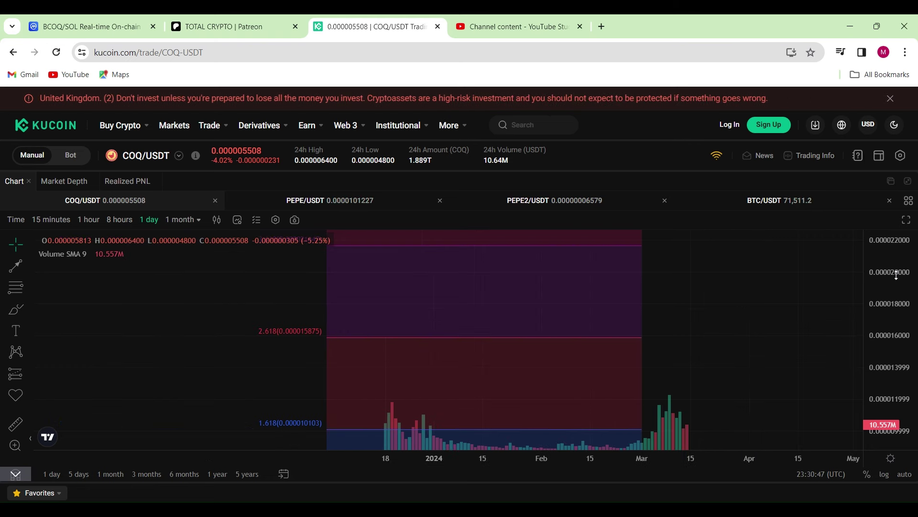
left_click_drag(897, 295, 893, 463)
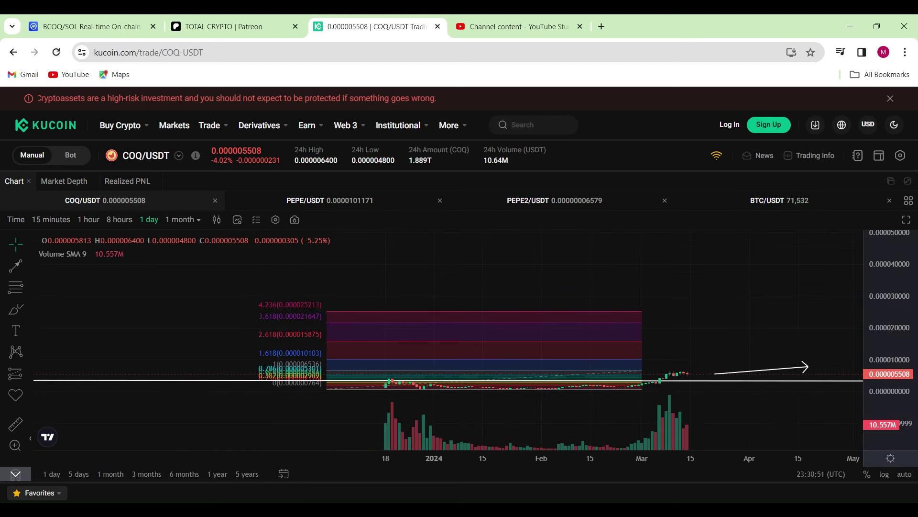
left_click(15, 423)
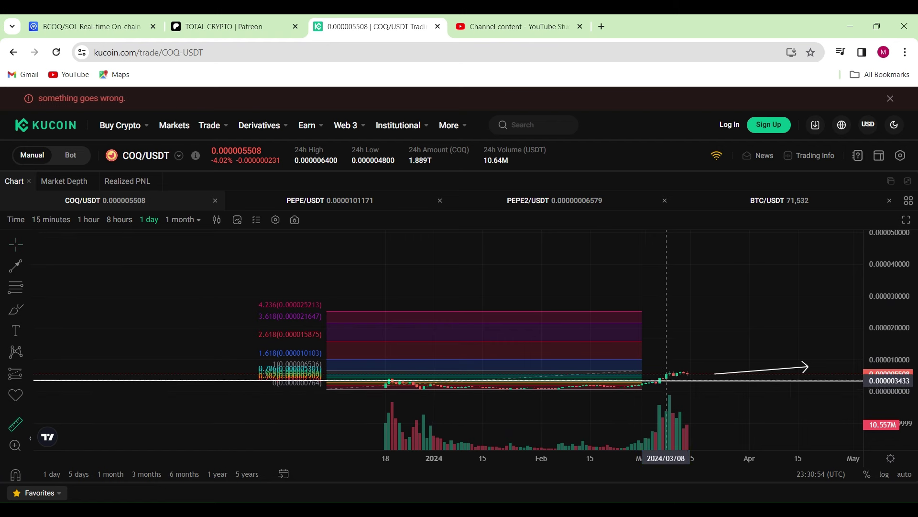
left_click(666, 380)
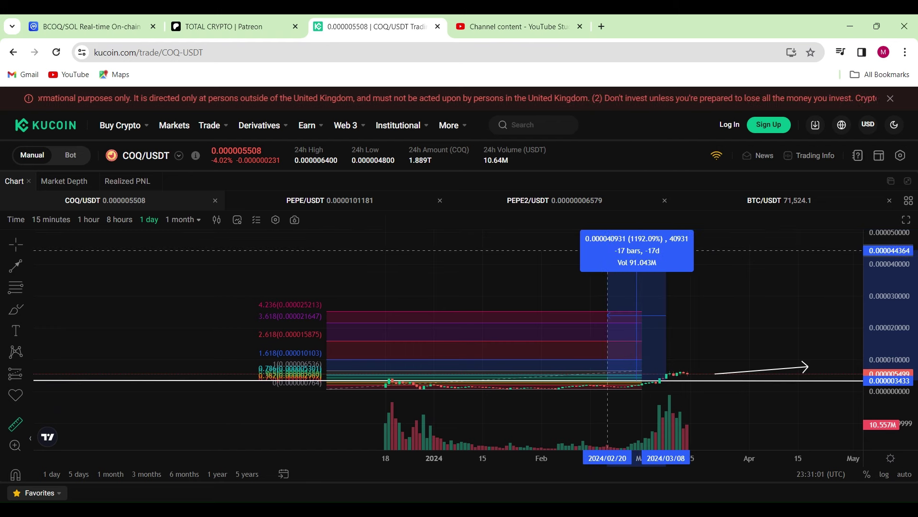
left_click(555, 265)
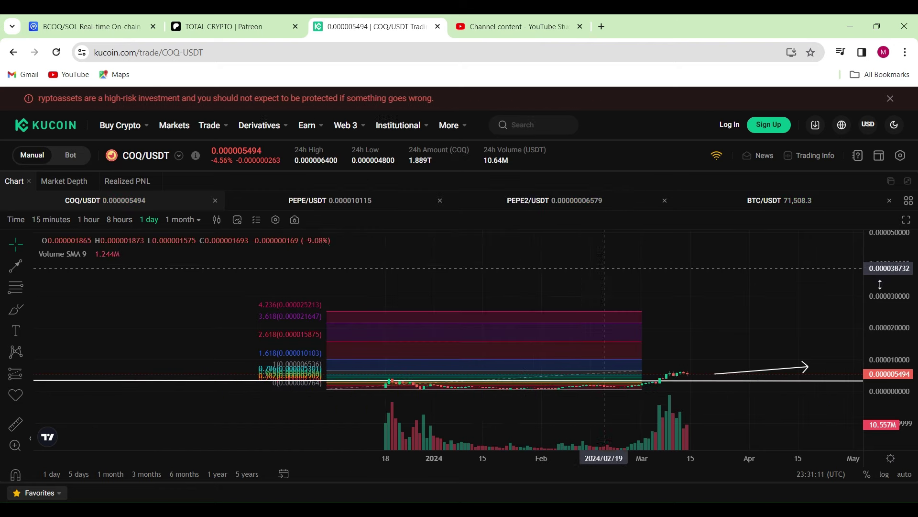
Step: Rescale the price axis until the Fibonacci box through 4.236 (0.000025213) and May dates fit
left_click_drag(905, 263, 905, 314)
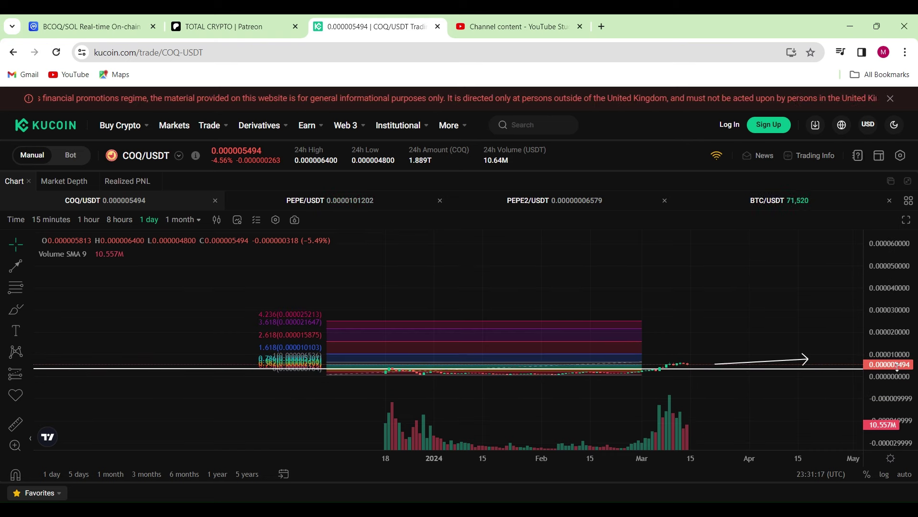
left_click_drag(897, 367, 895, 370)
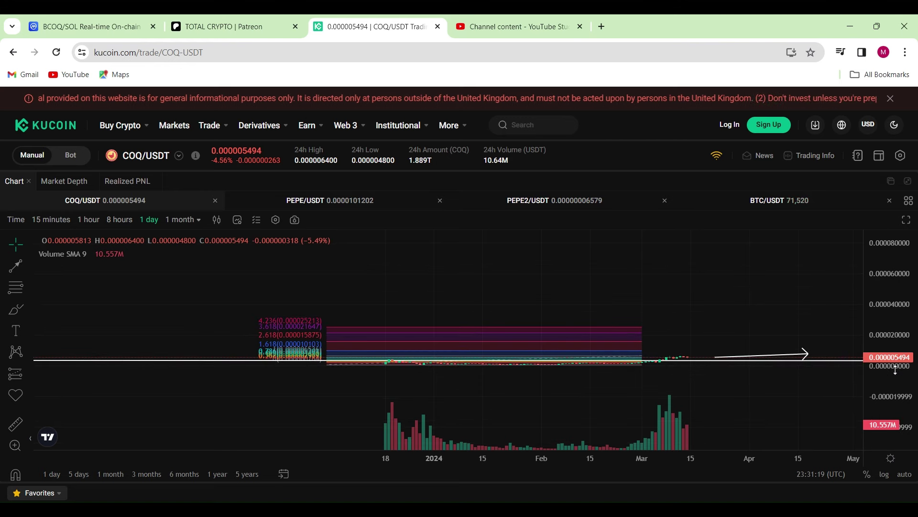
left_click_drag(895, 369, 908, 199)
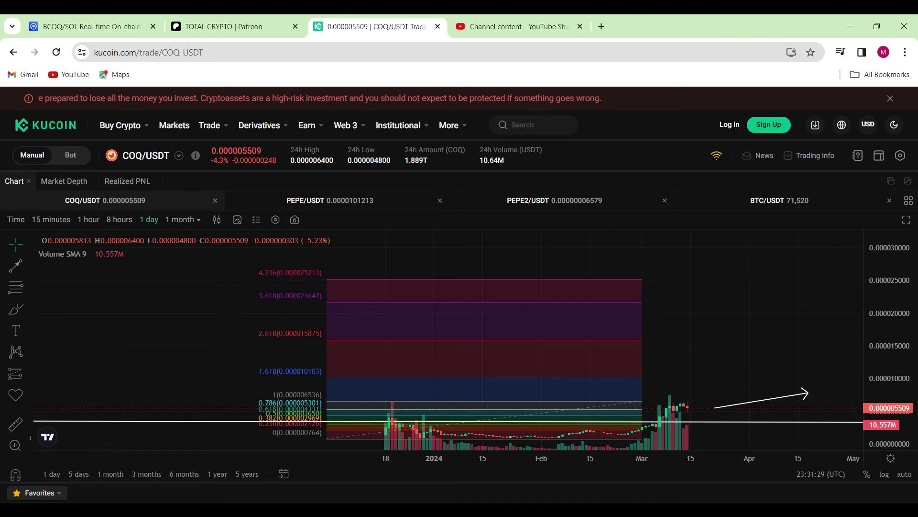
scroll(664, 351, "down", 3)
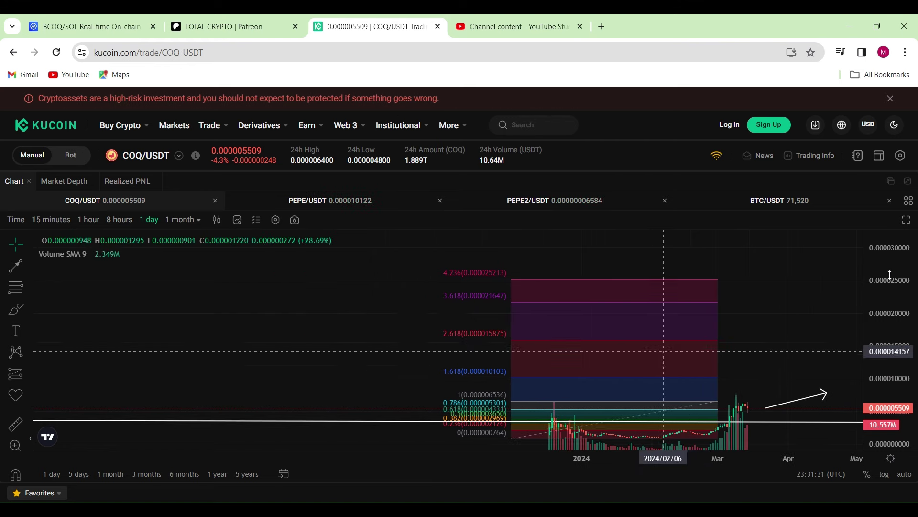
left_click_drag(900, 377, 915, 307)
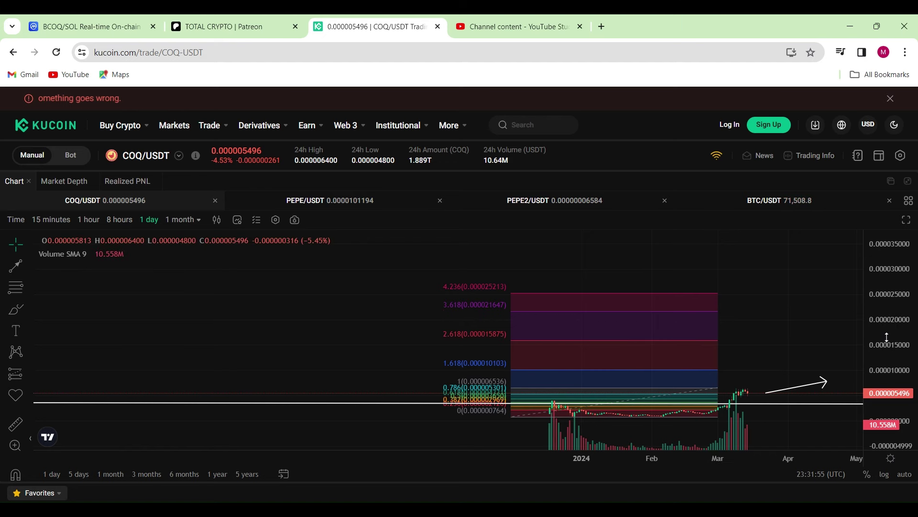
left_click_drag(887, 337, 888, 322)
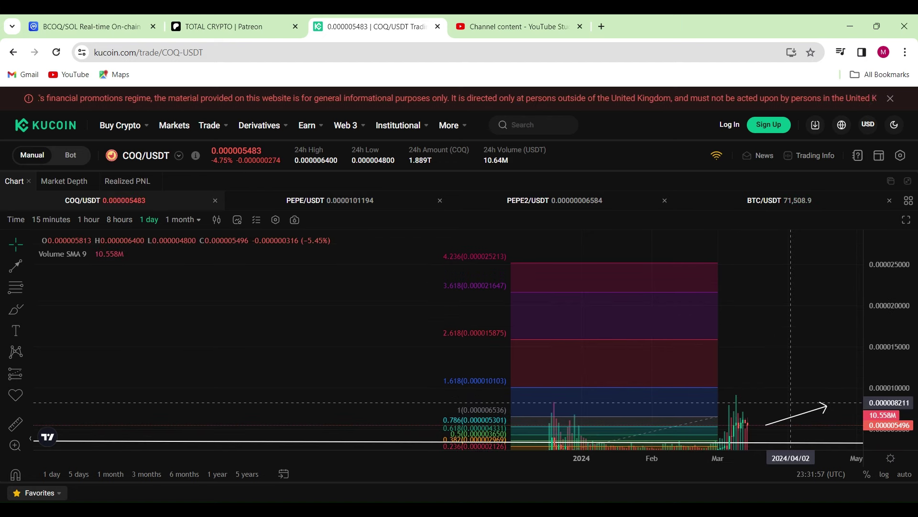
scroll(790, 402, "up", 4)
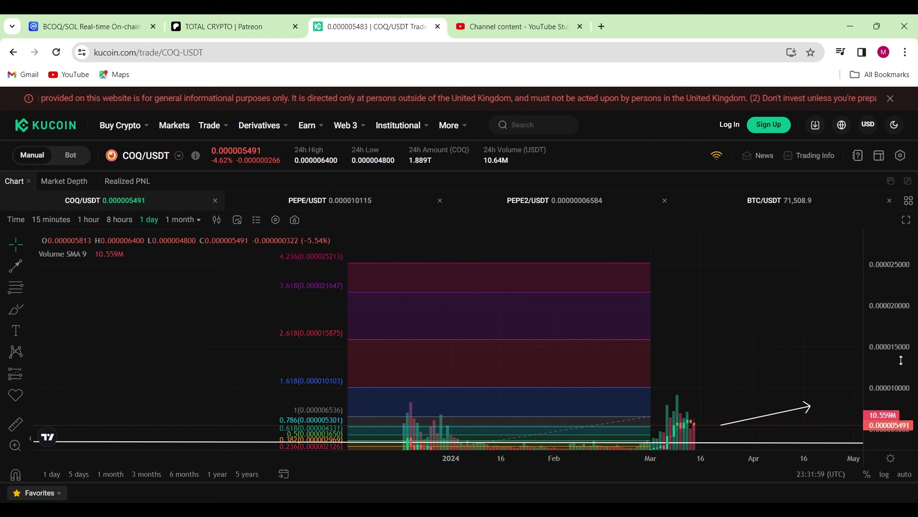
left_click_drag(902, 360, 900, 347)
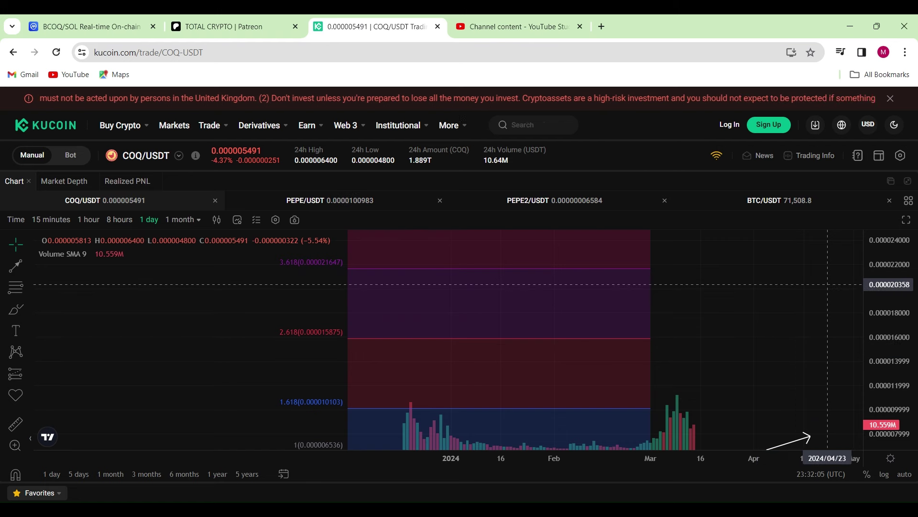
scroll(831, 290, "down", 2)
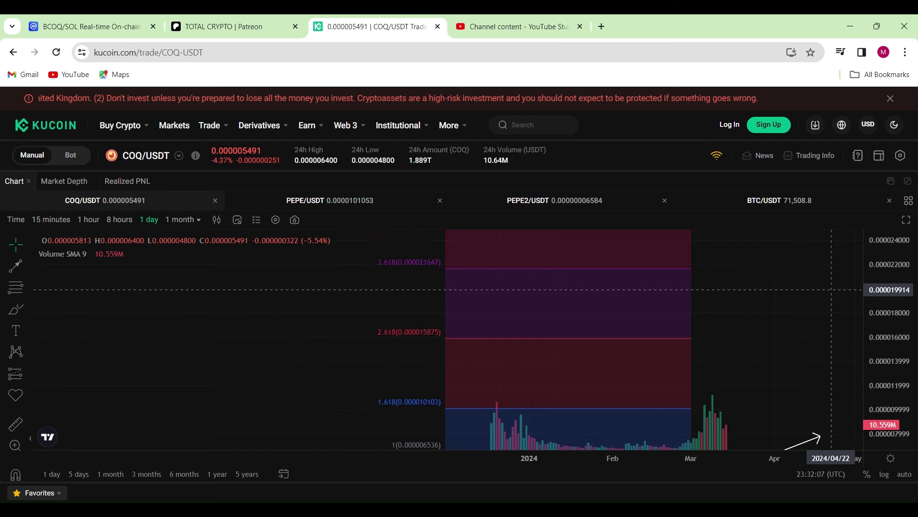
scroll(904, 265, "down", 2)
left_click_drag(898, 364, 899, 391)
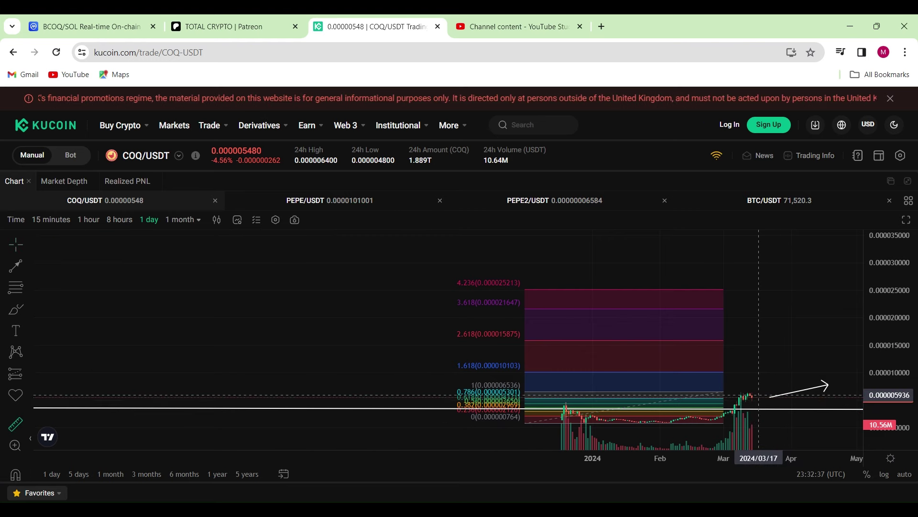
Step: Measure the gain from the 2024/03/17 low to 2024/04/18: 215002.07% over 32 bars
left_click(759, 395)
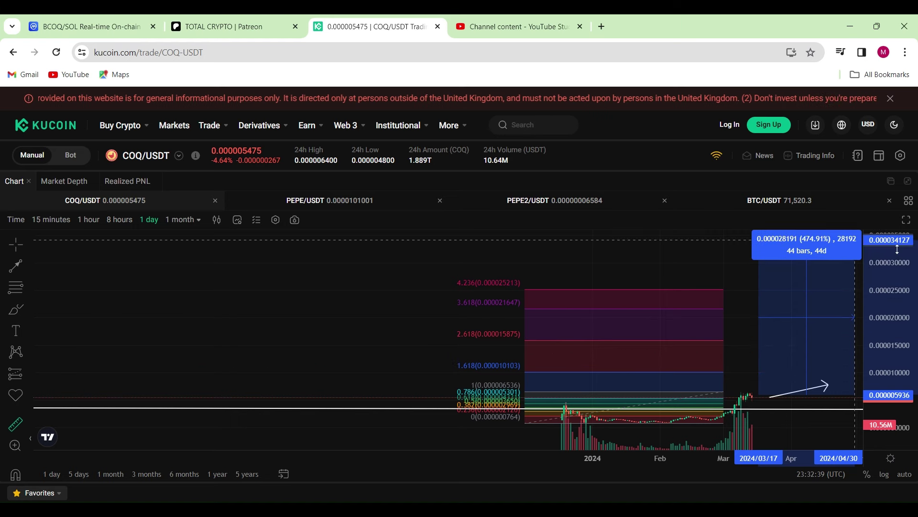
left_click_drag(901, 287, 901, 314)
scroll(901, 313, "down", 2)
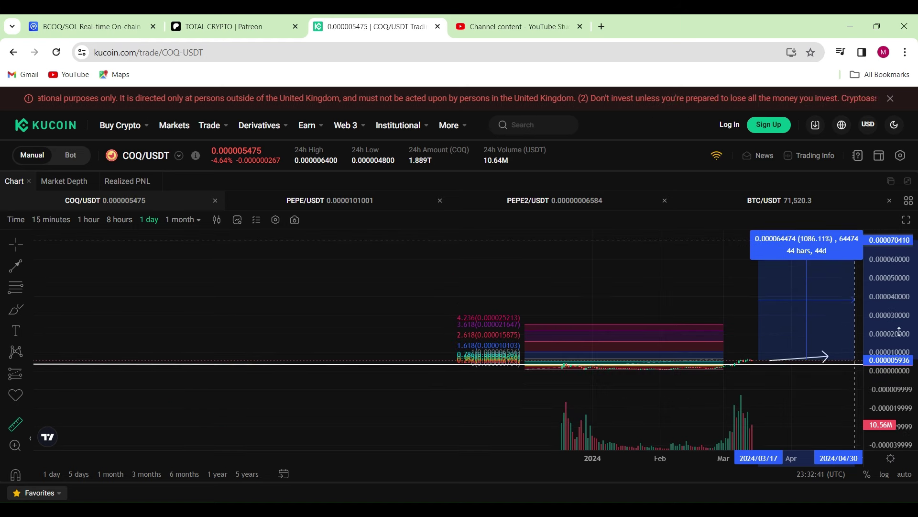
scroll(880, 271, "down", 3)
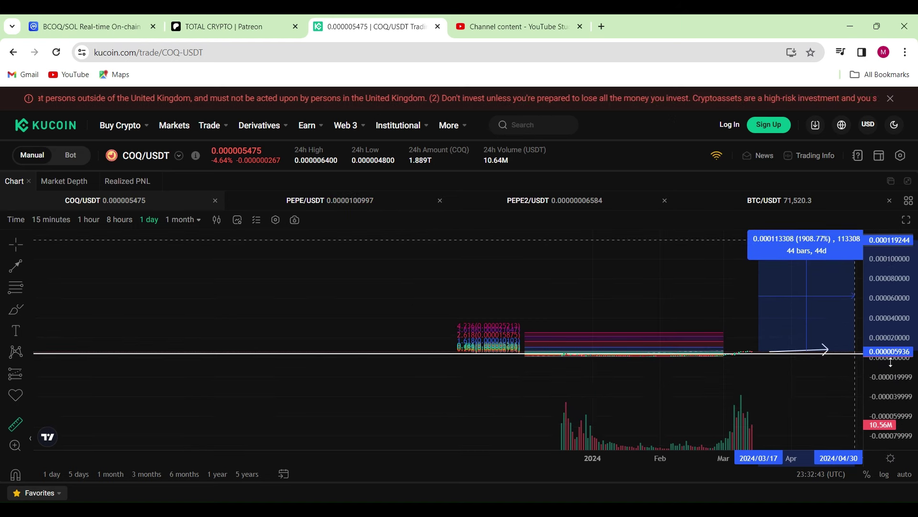
left_click_drag(880, 270, 900, 372)
scroll(900, 371, "down", 5)
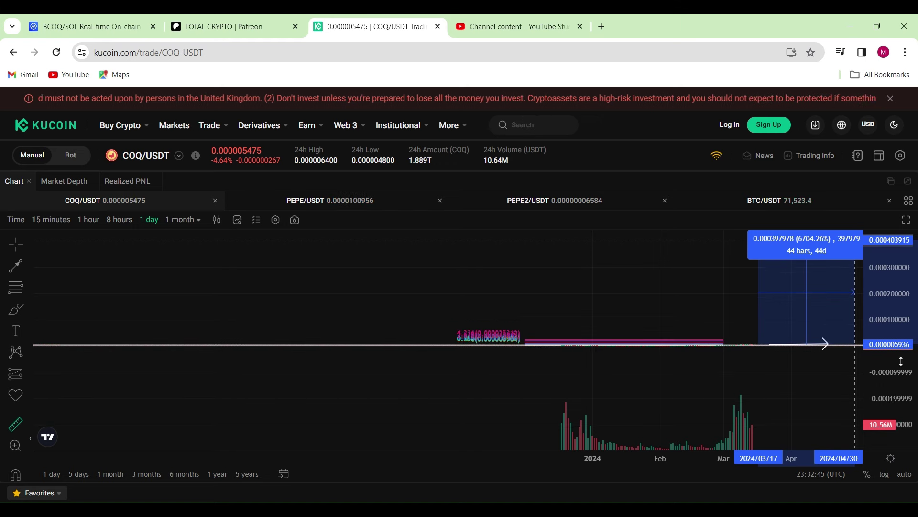
scroll(890, 286, "down", 5)
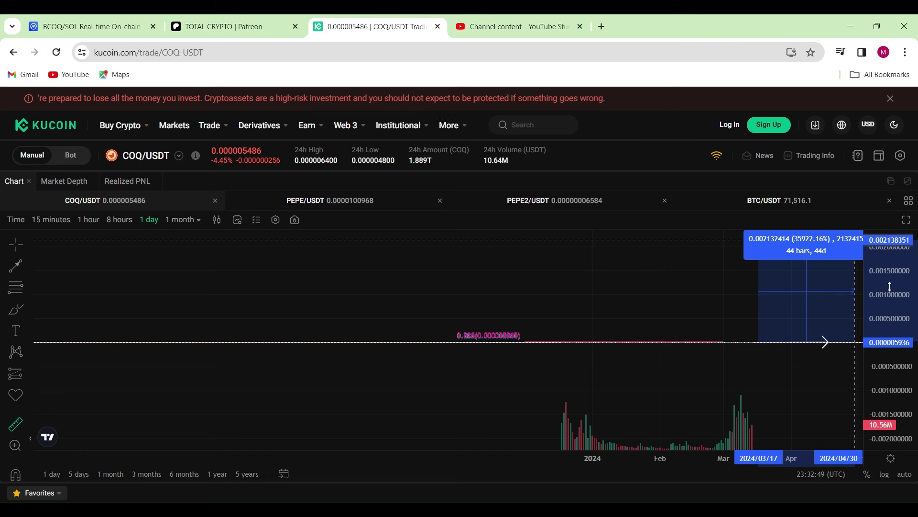
scroll(891, 369, "down", 3)
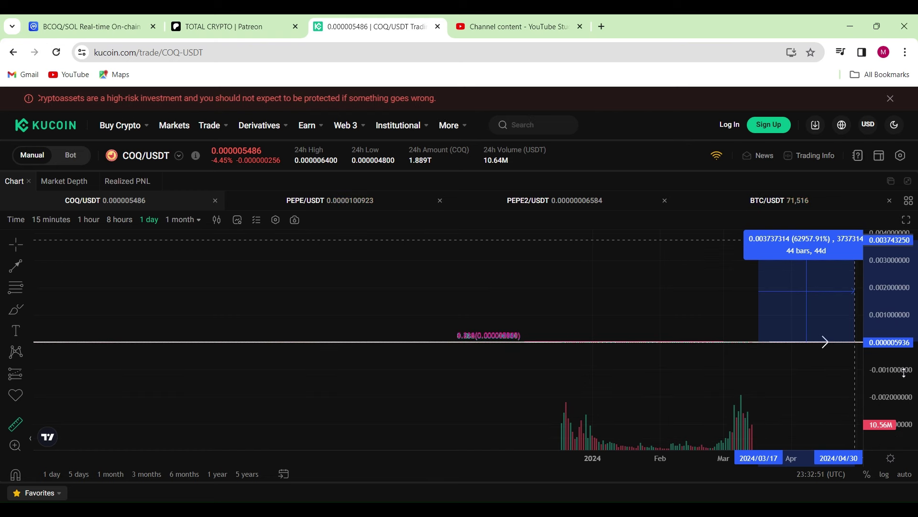
scroll(902, 276, "down", 3)
scroll(904, 287, "down", 3)
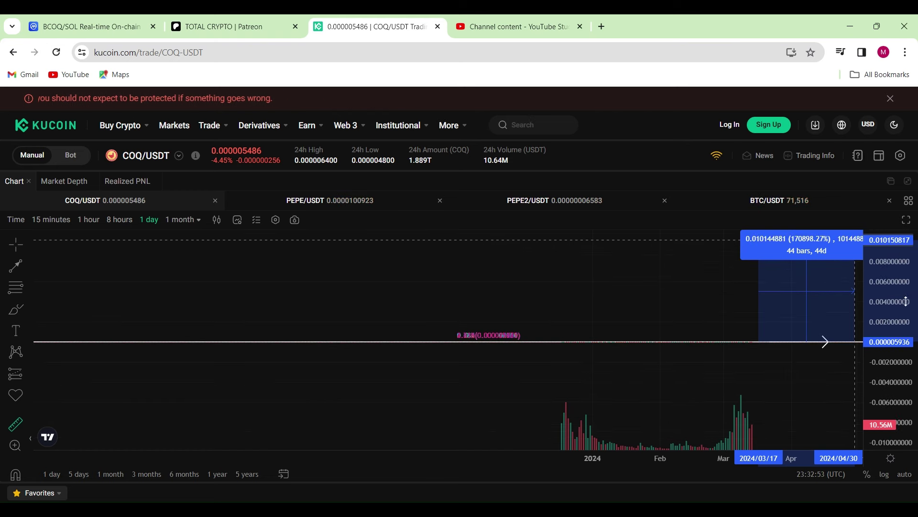
mouse_move(906, 330)
left_mouse_down()
mouse_move(908, 357)
mouse_move(908, 319)
left_mouse_up()
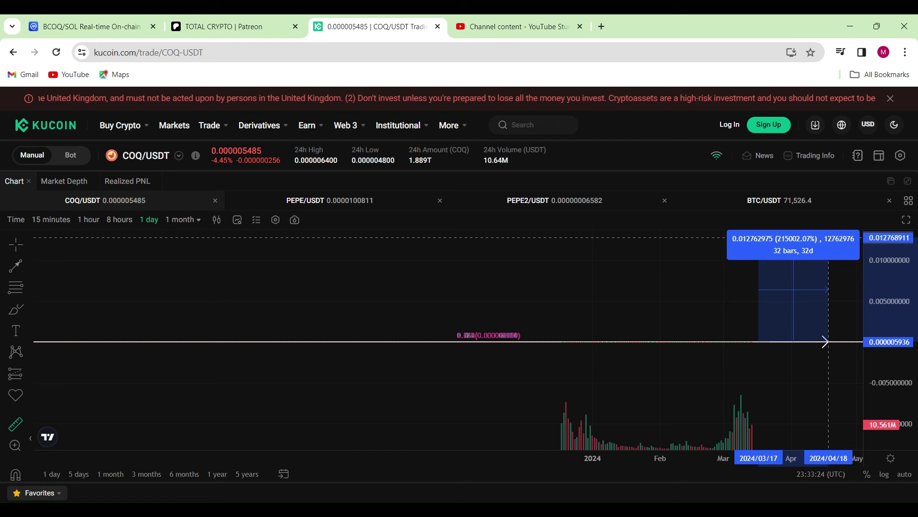
Step: Fix the 215002.07% measurement's end at 2024/04/18 and remove the stray red line
left_click(828, 237)
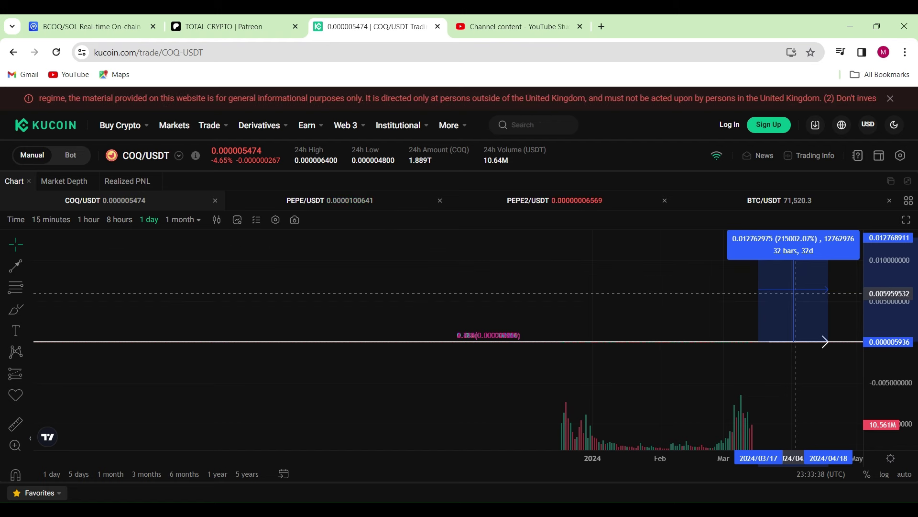
key("Escape")
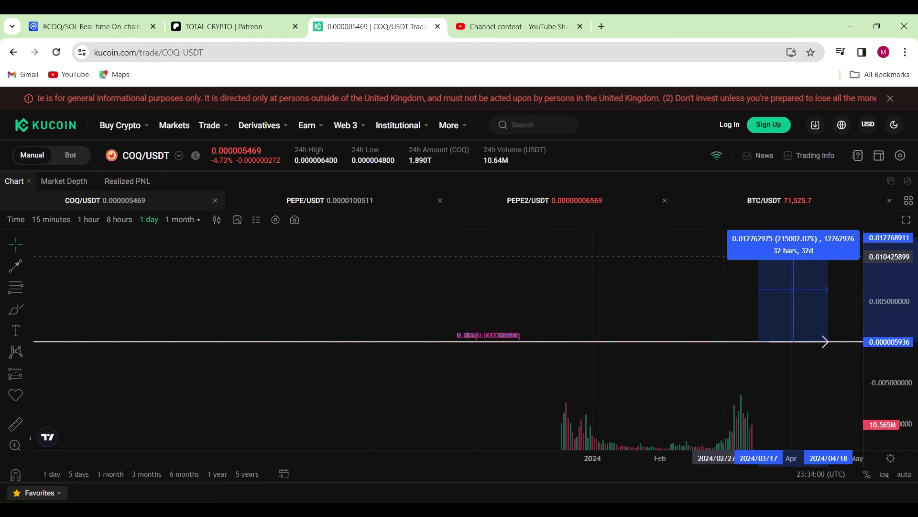
Step: Clear the 215002.07% measurement and stretch the price scale to show Fibonacci levels 0 through 1
left_click(677, 290)
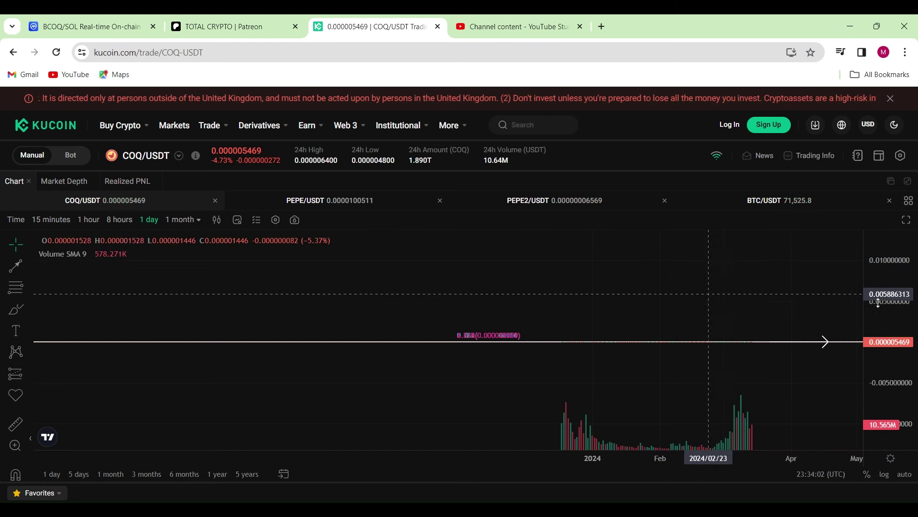
left_click_drag(887, 302, 911, 239)
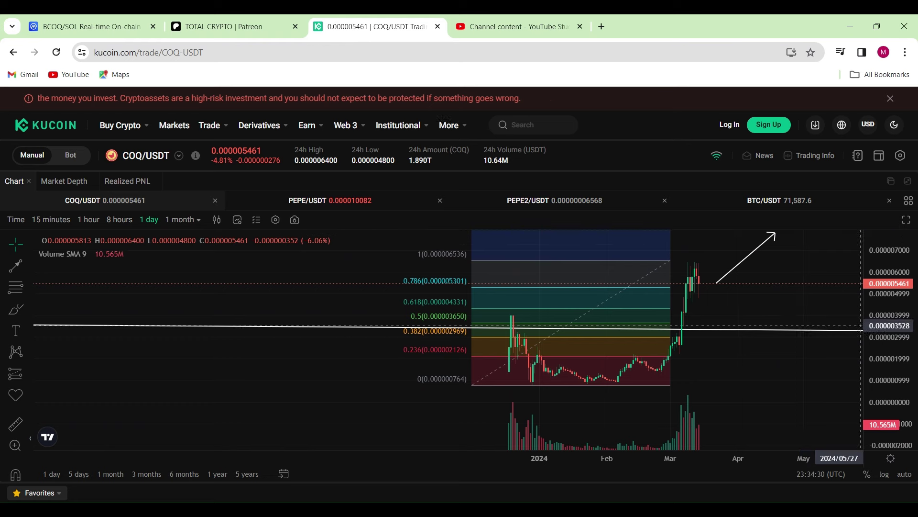
Step: Zoom in and pull the projection arrow's end down to the white horizontal line in mid-March
scroll(852, 334, "up", 4)
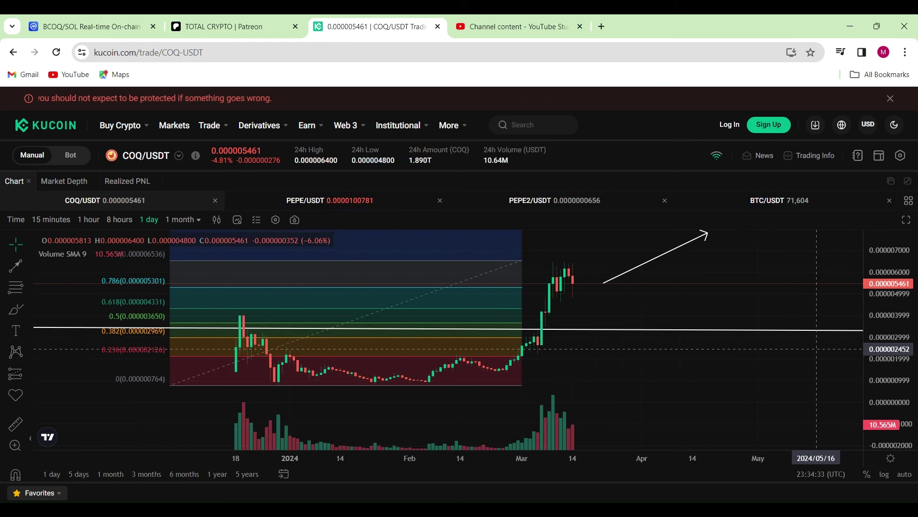
left_click(702, 237)
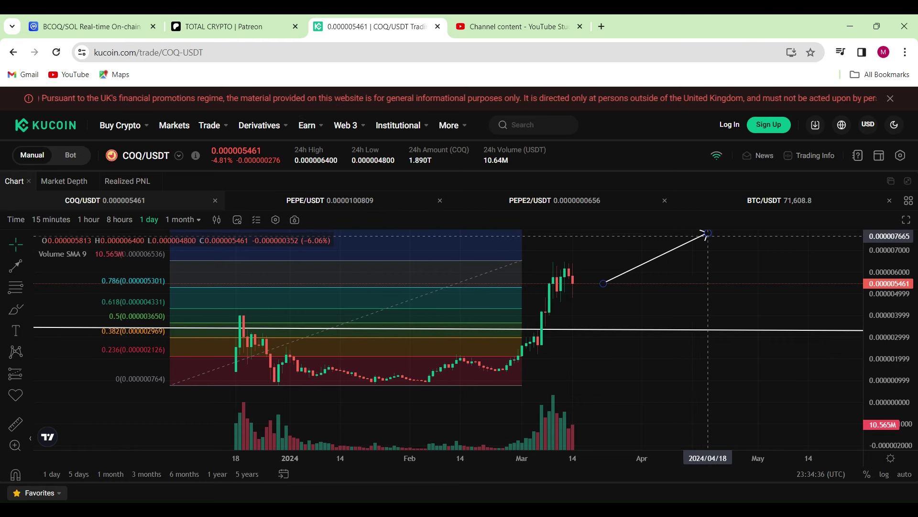
mouse_move(711, 265)
left_mouse_down()
mouse_move(676, 290)
mouse_move(575, 288)
mouse_move(576, 332)
left_mouse_up()
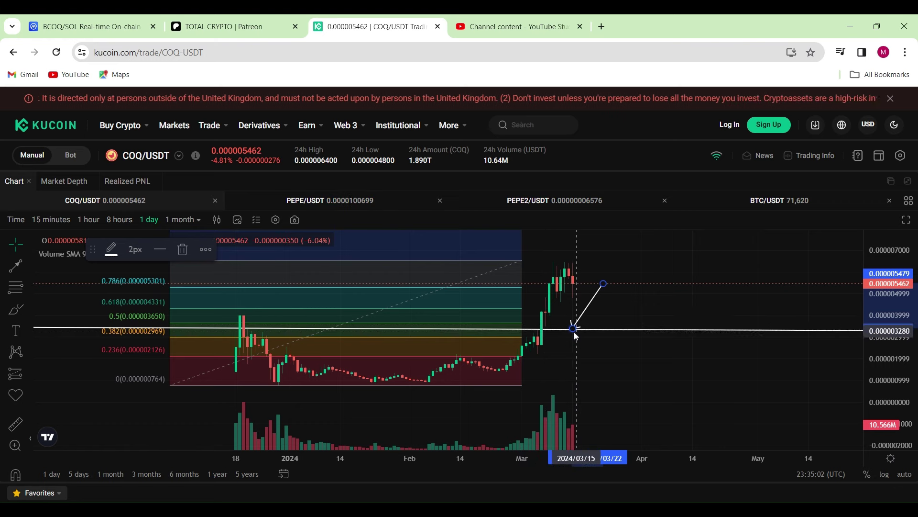
Step: Drag the line's endpoint back to the 2024/01/02 low near 0.0000028
mouse_move(551, 261)
left_mouse_down()
mouse_move(573, 300)
mouse_move(589, 271)
mouse_move(586, 300)
mouse_move(590, 269)
mouse_move(585, 291)
mouse_move(543, 277)
mouse_move(552, 261)
mouse_move(586, 256)
mouse_move(623, 287)
mouse_move(570, 309)
mouse_move(569, 322)
mouse_move(646, 290)
mouse_move(664, 253)
mouse_move(695, 257)
mouse_move(696, 293)
mouse_move(751, 258)
mouse_move(761, 305)
mouse_move(689, 214)
mouse_move(409, 266)
mouse_move(409, 282)
mouse_move(379, 307)
mouse_move(292, 342)
left_mouse_up()
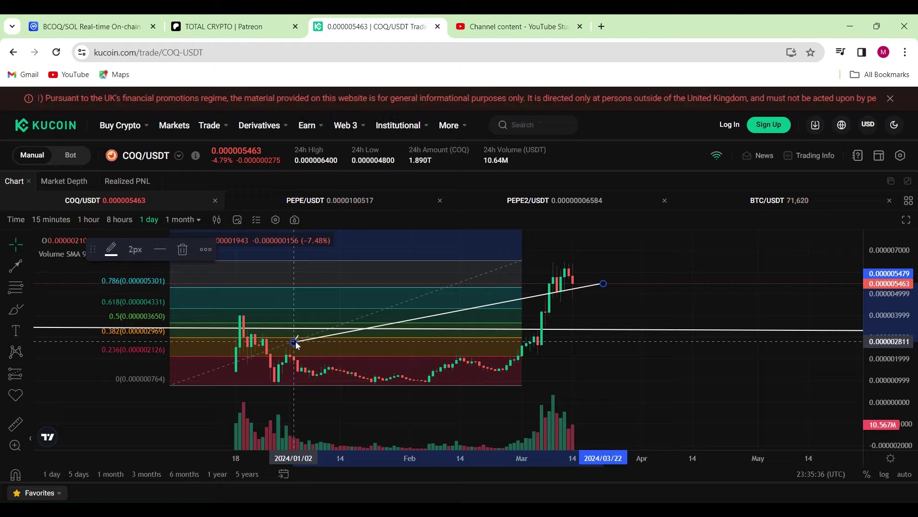